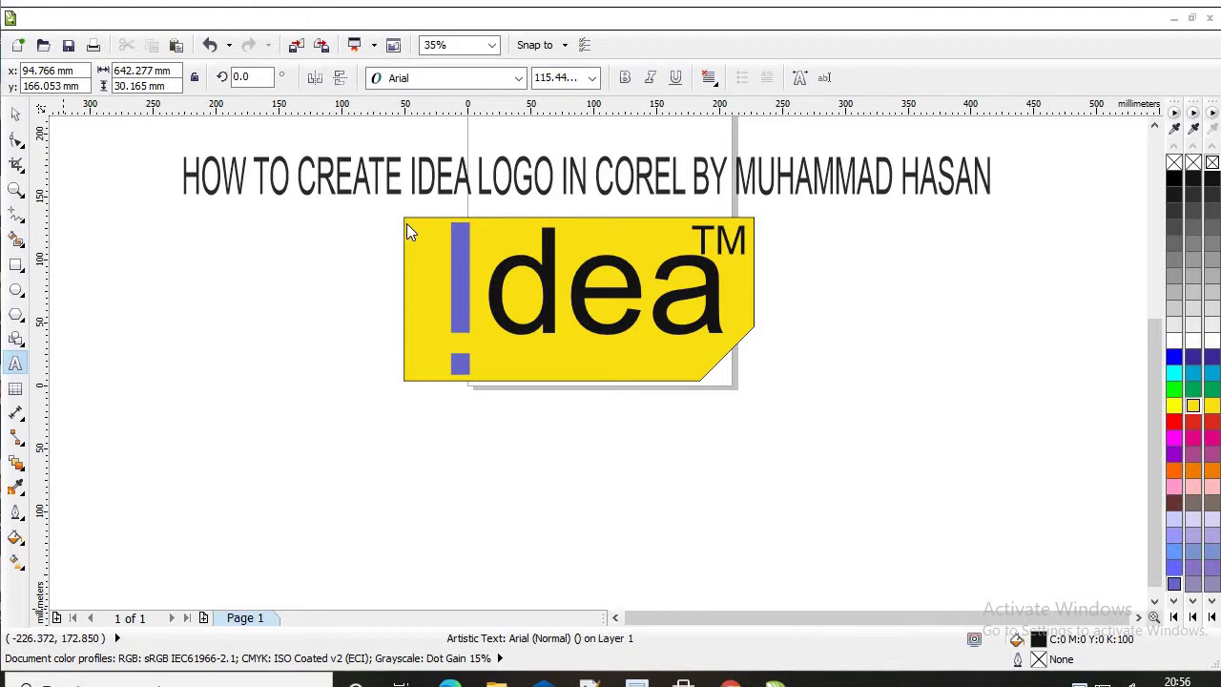
- Draw a wide empty rectangle below the reference Idea logo
scroll(407, 229, down, 3)
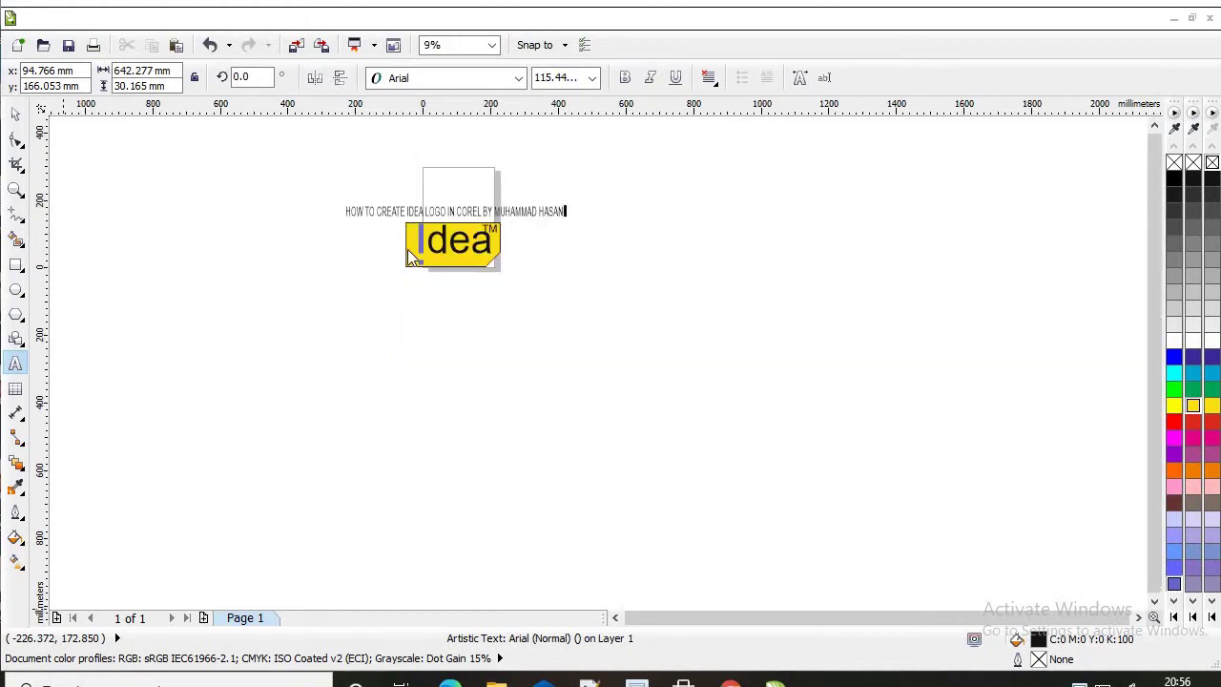
scroll(409, 238, up, 3)
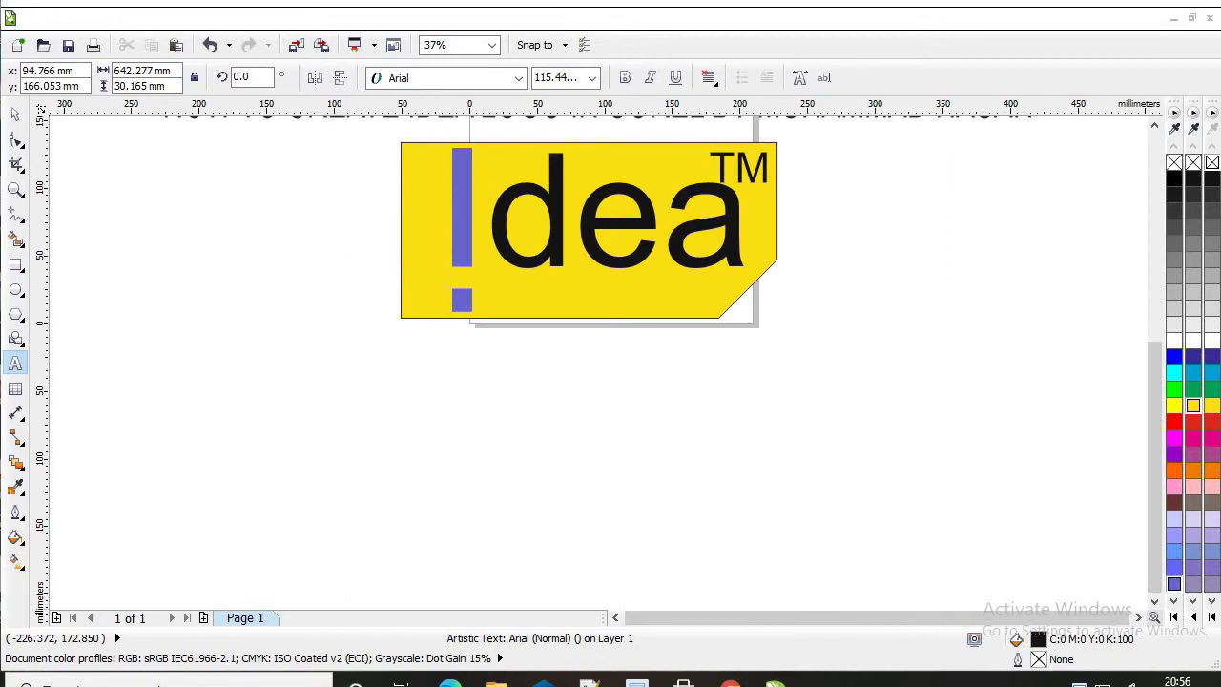
click(16, 264)
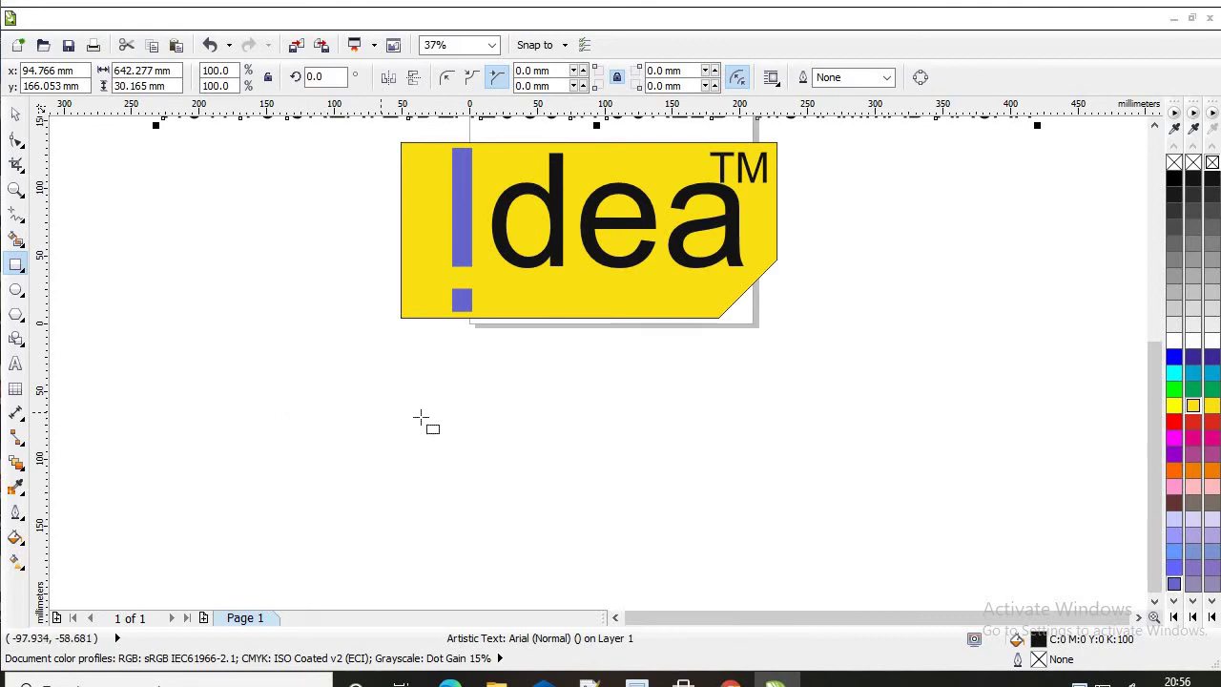
drag(416, 410, 843, 578)
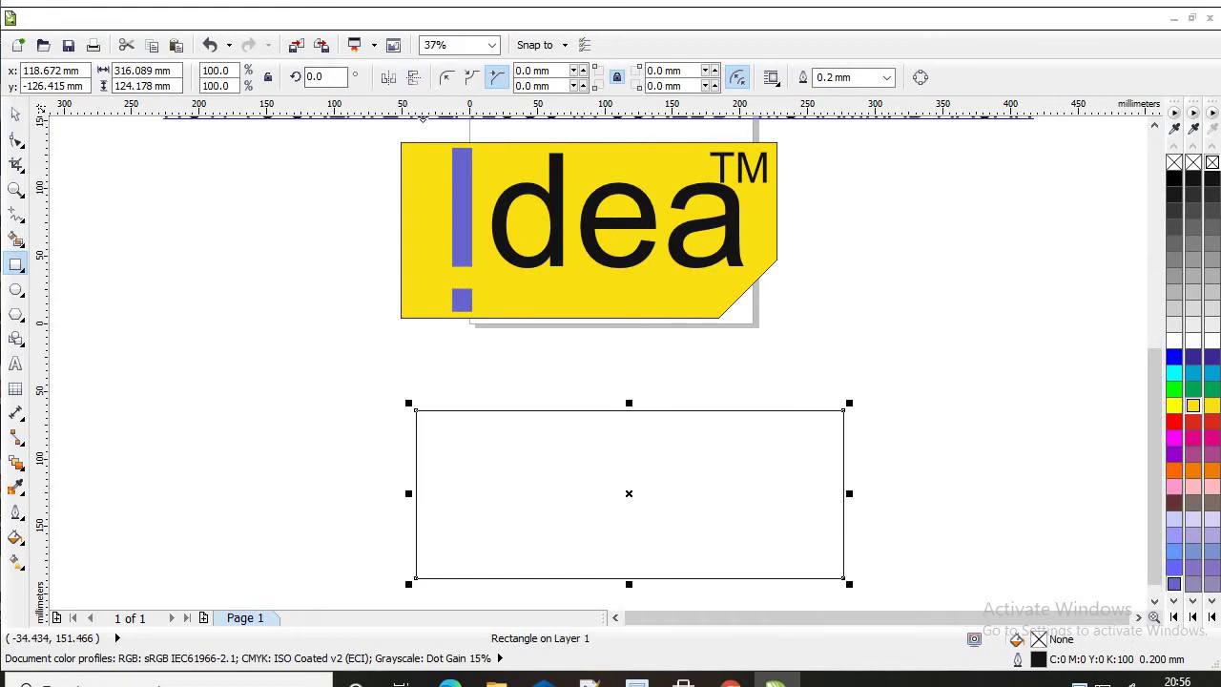
- Chamfer the rectangle's bottom-right corner at 38.1 mm and nudge it up and left
click(16, 141)
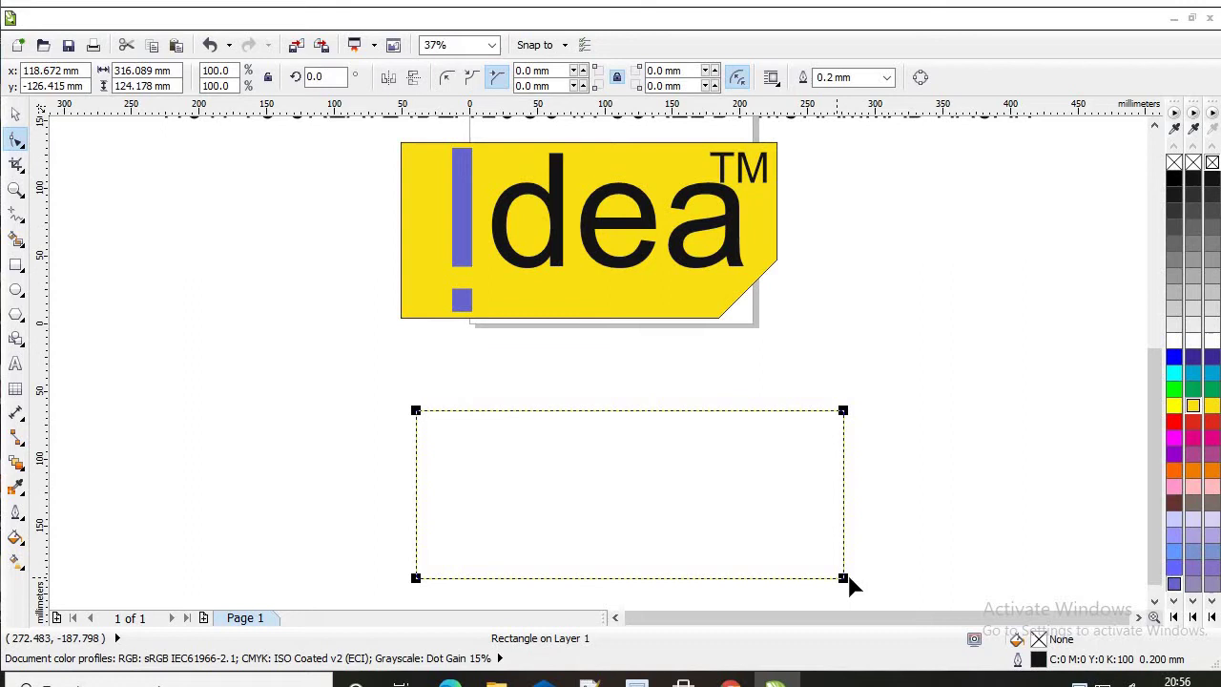
drag(843, 581, 791, 561)
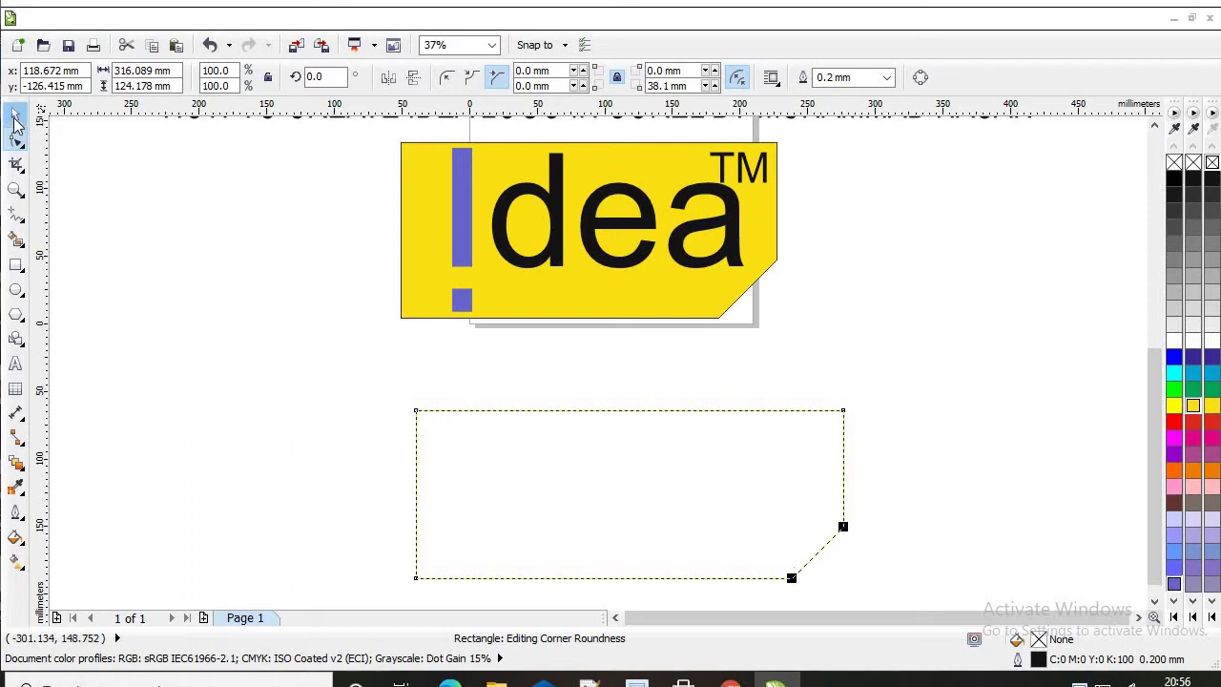
click(16, 114)
drag(606, 503, 565, 476)
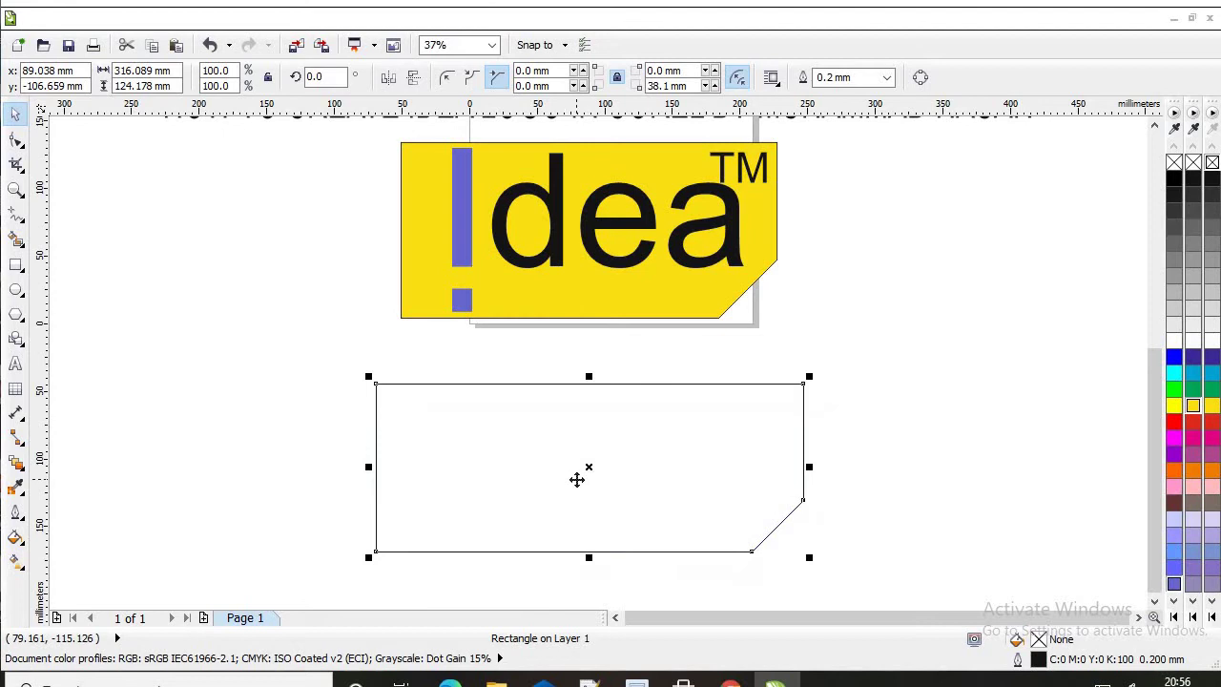
- Fill the chamfered rectangle solid yellow and place an 'i' text object to its left
click(1174, 406)
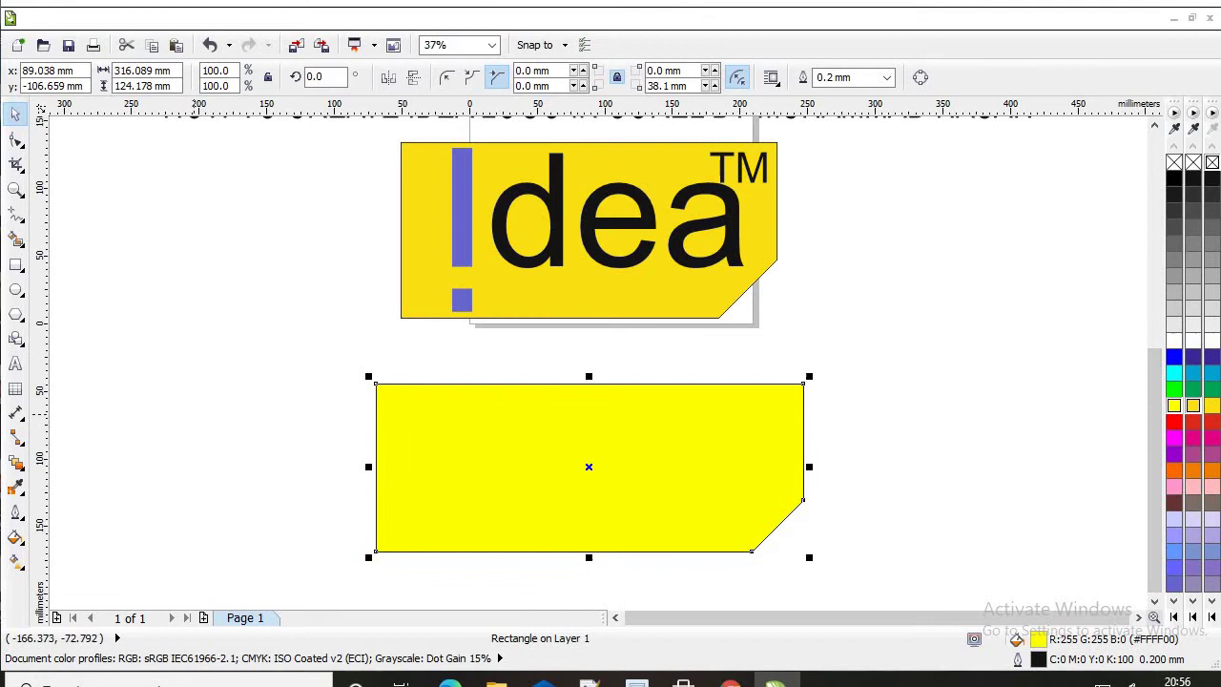
click(16, 368)
click(167, 497)
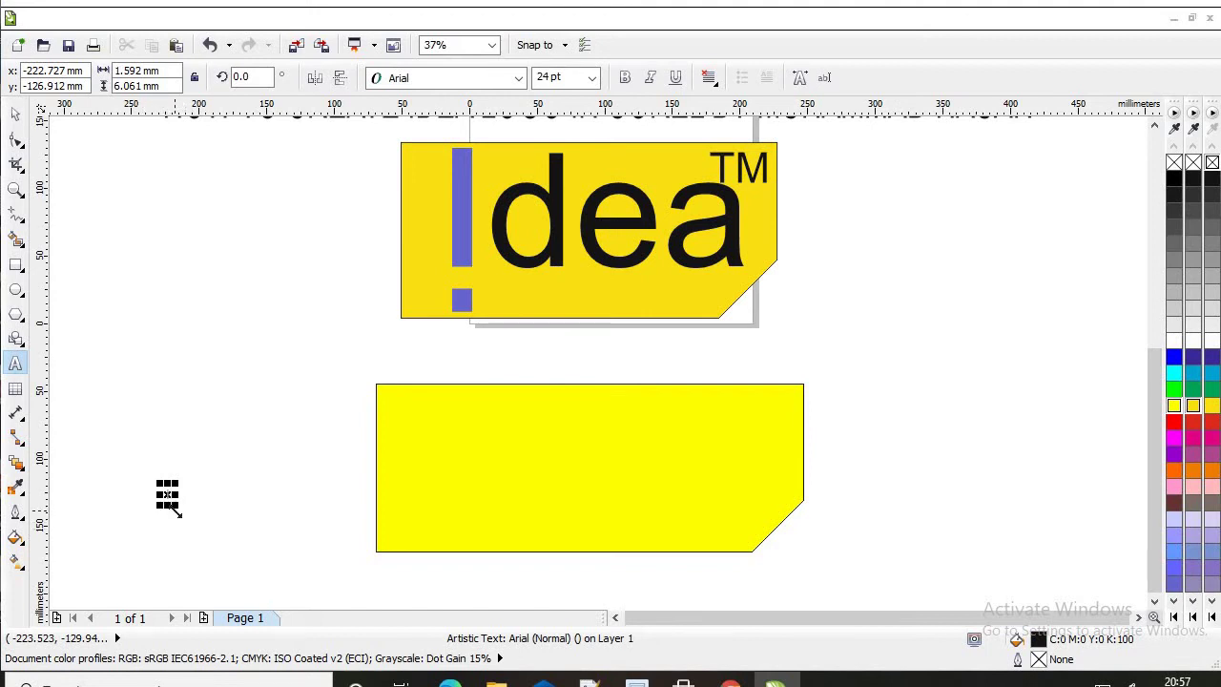
- Scale the 'i' up to a tall Arial letter of about 482 pt, leaving it non-bold
drag(178, 506, 280, 600)
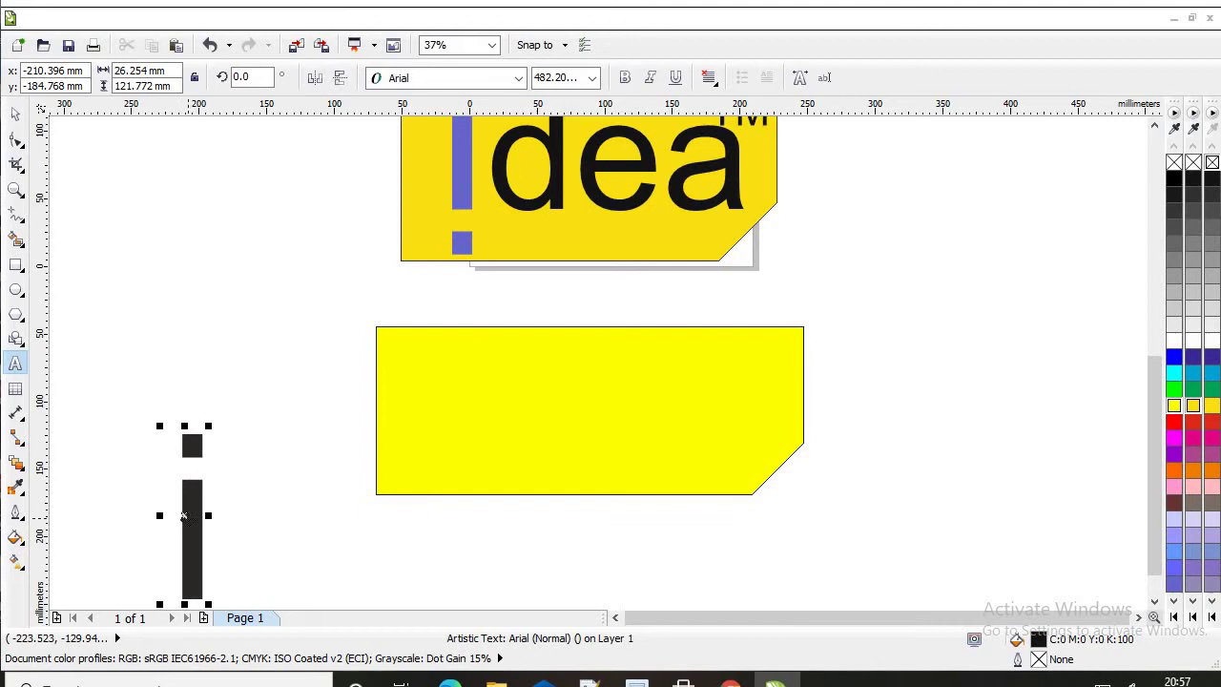
key(Escape)
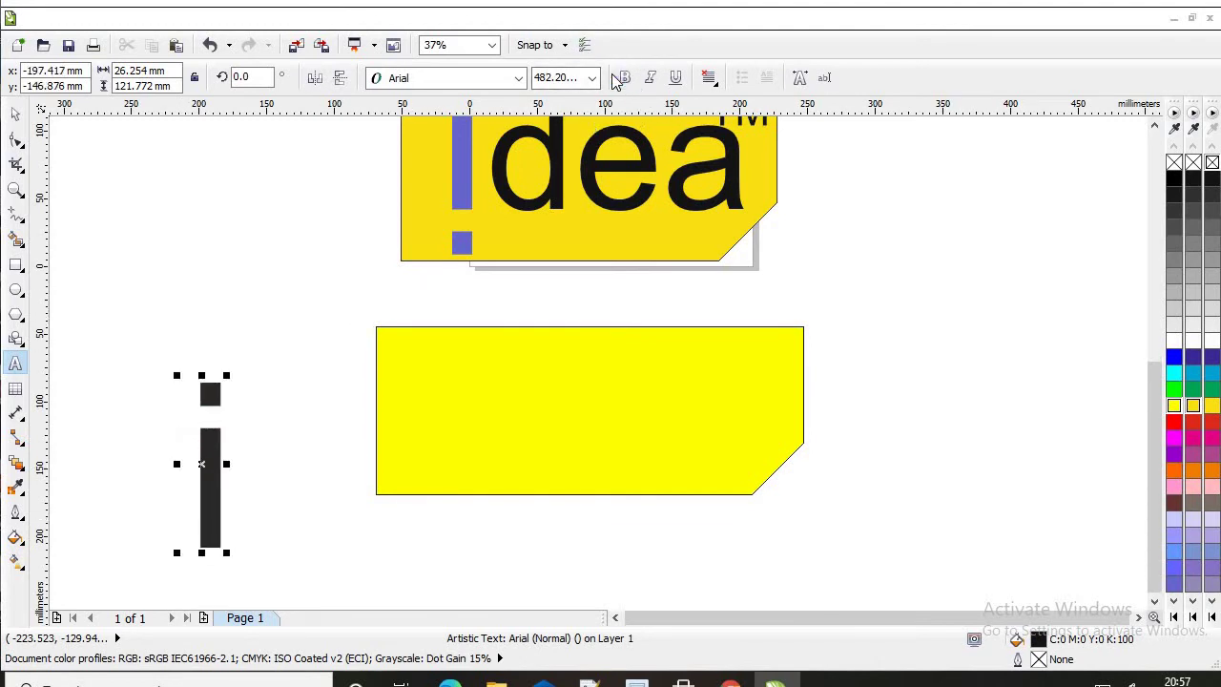
click(632, 82)
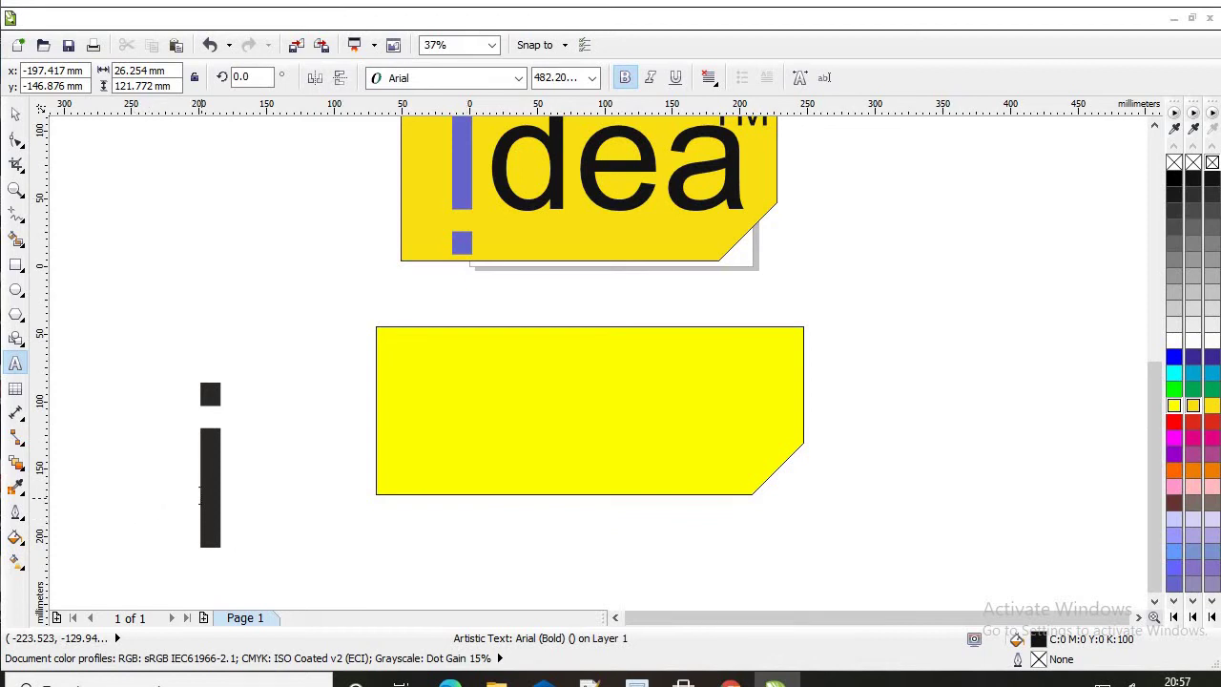
key(Left)
key(shift+Right)
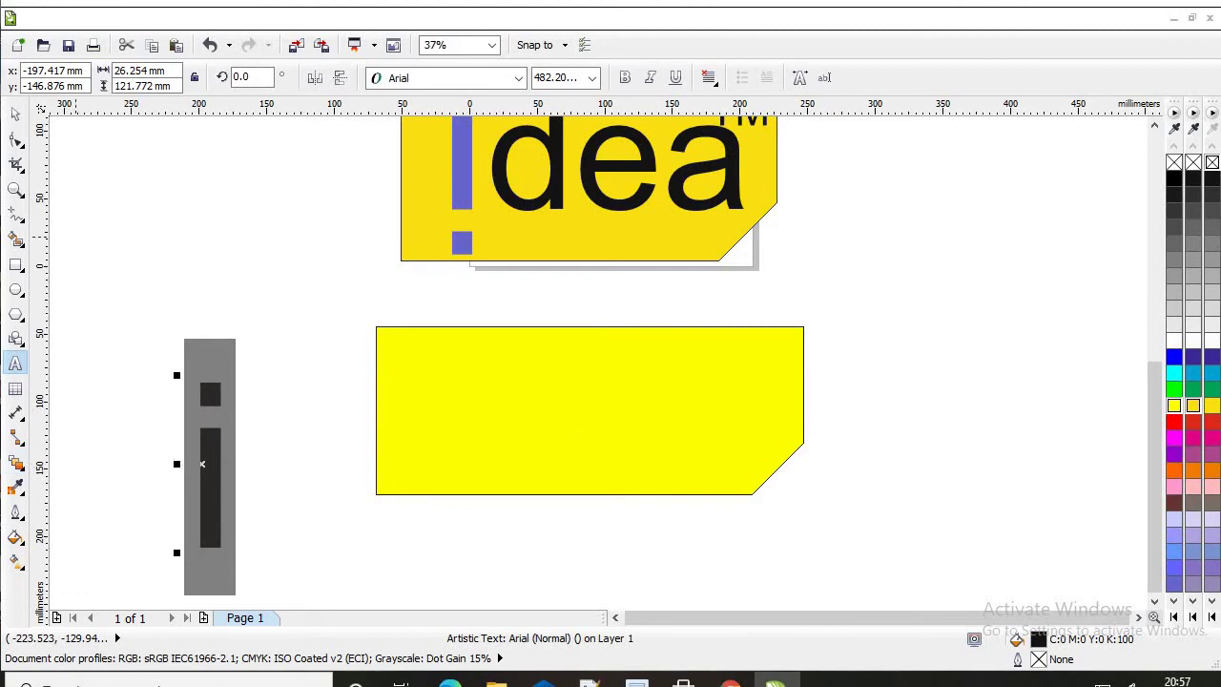
- Flip the 'i' vertically, size it to about 384 pt inside the rectangle's left end, and colour it purple
click(340, 77)
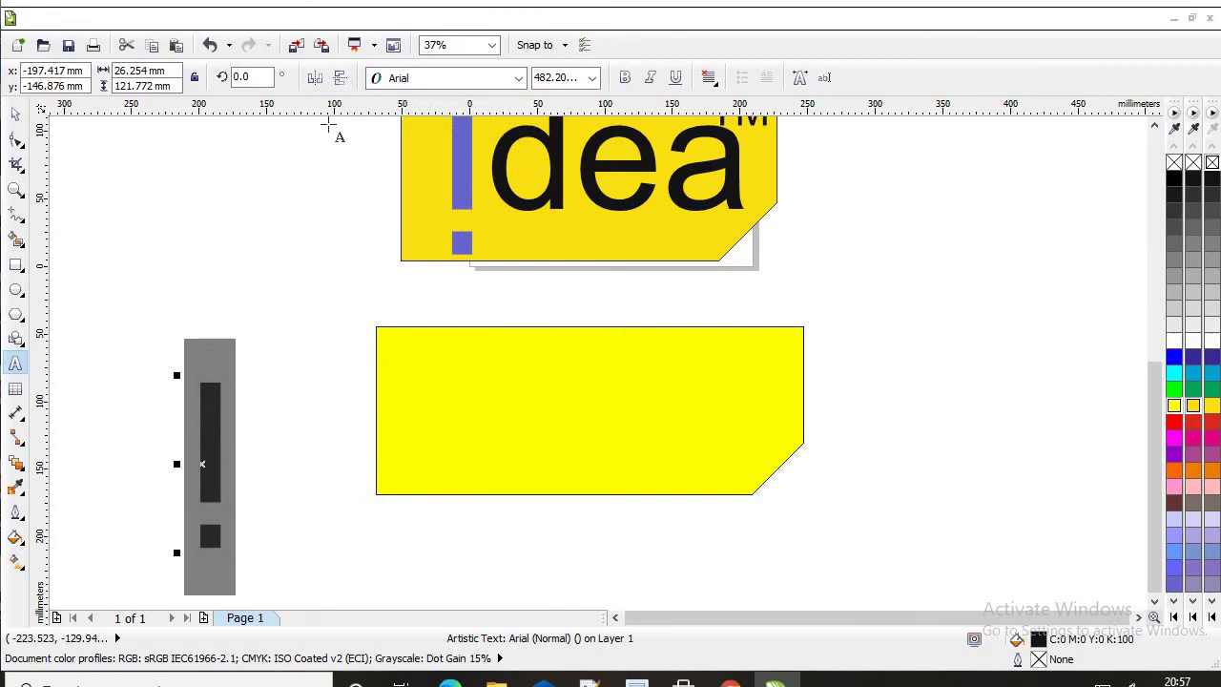
drag(201, 465, 448, 388)
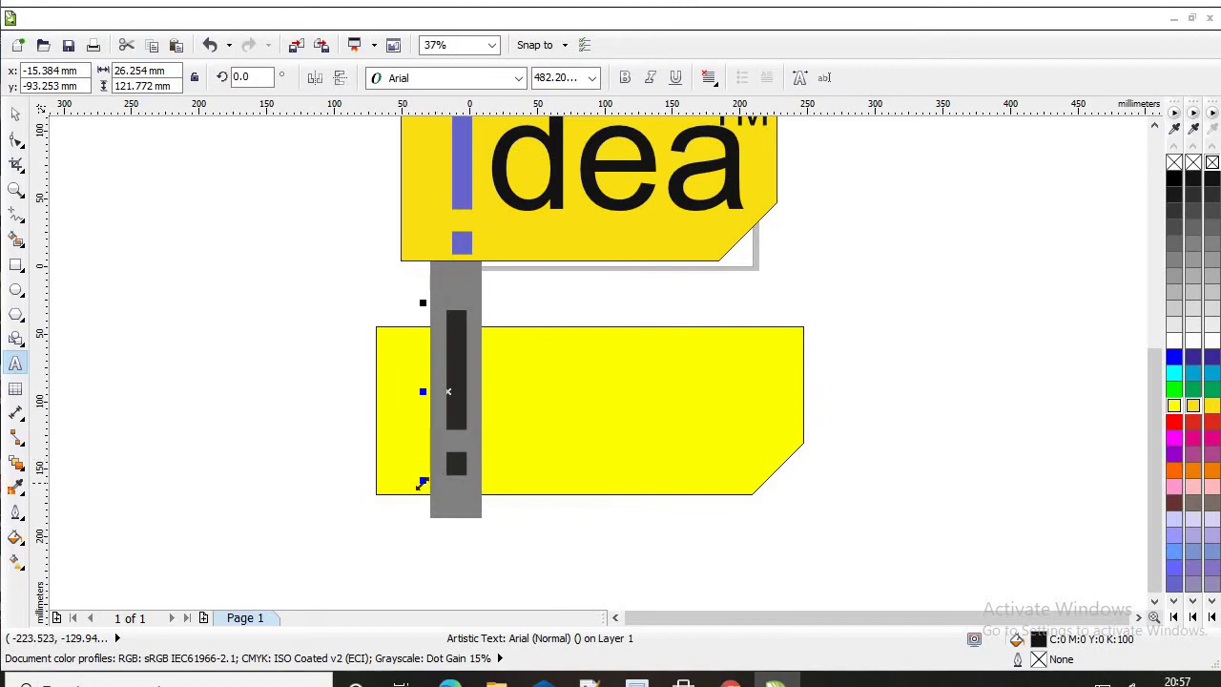
drag(423, 483, 428, 564)
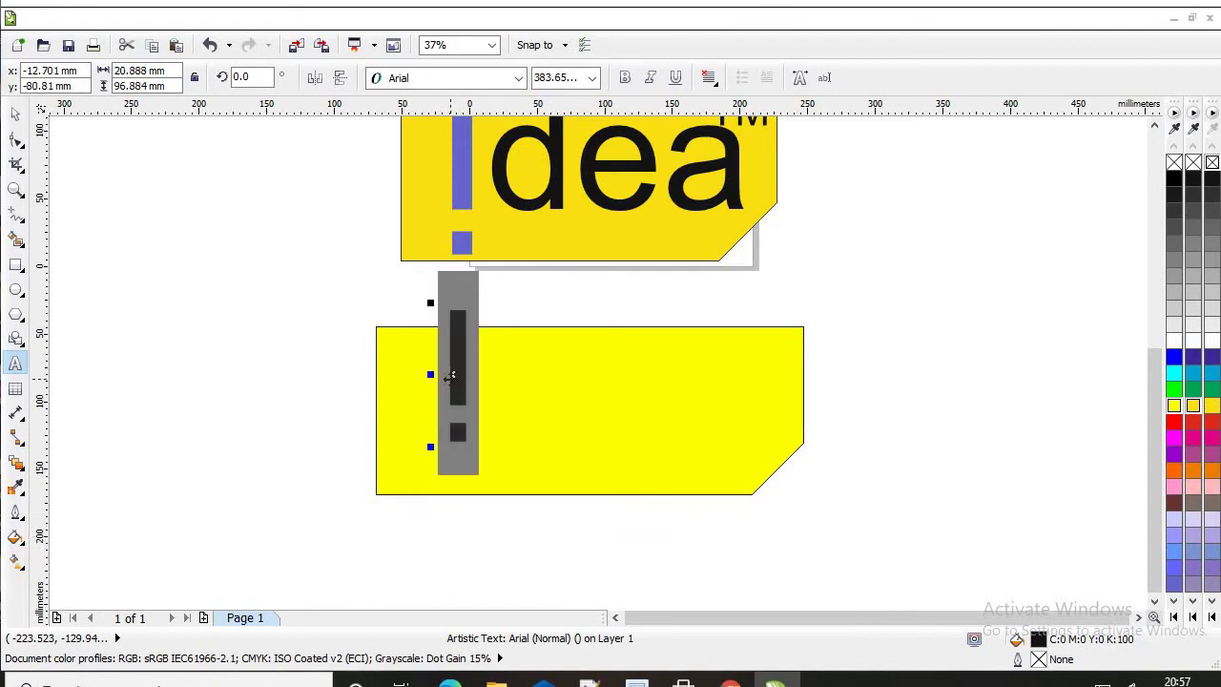
drag(449, 376, 423, 415)
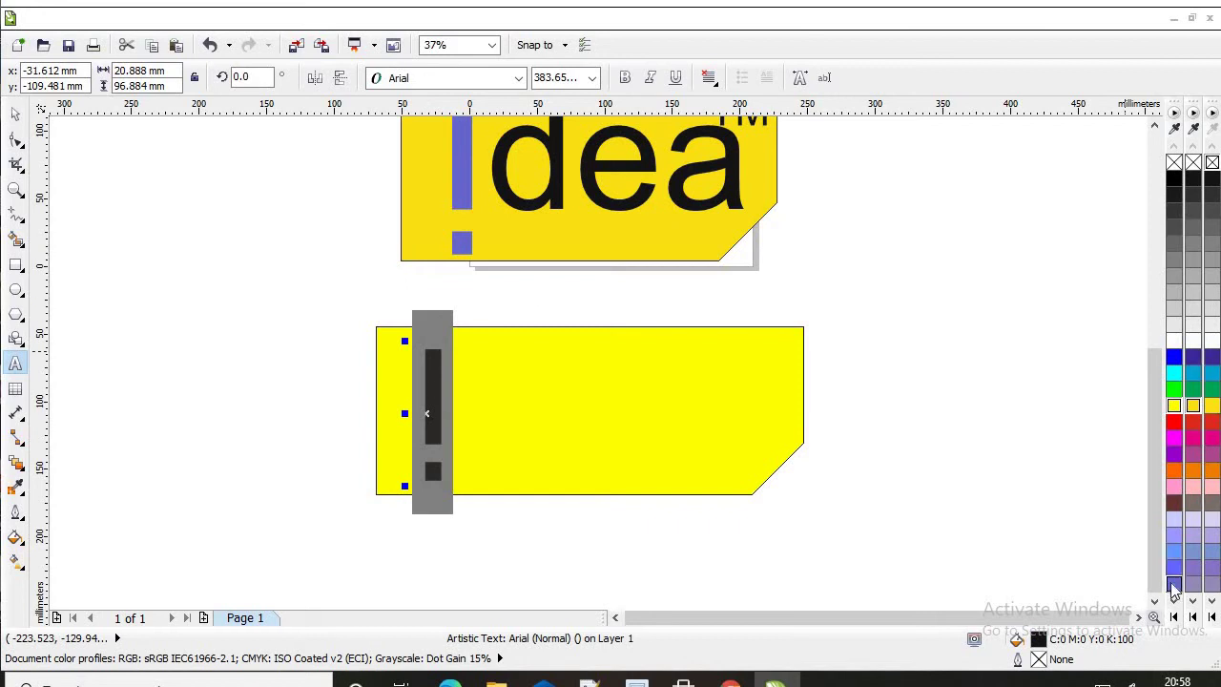
drag(1175, 572, 417, 412)
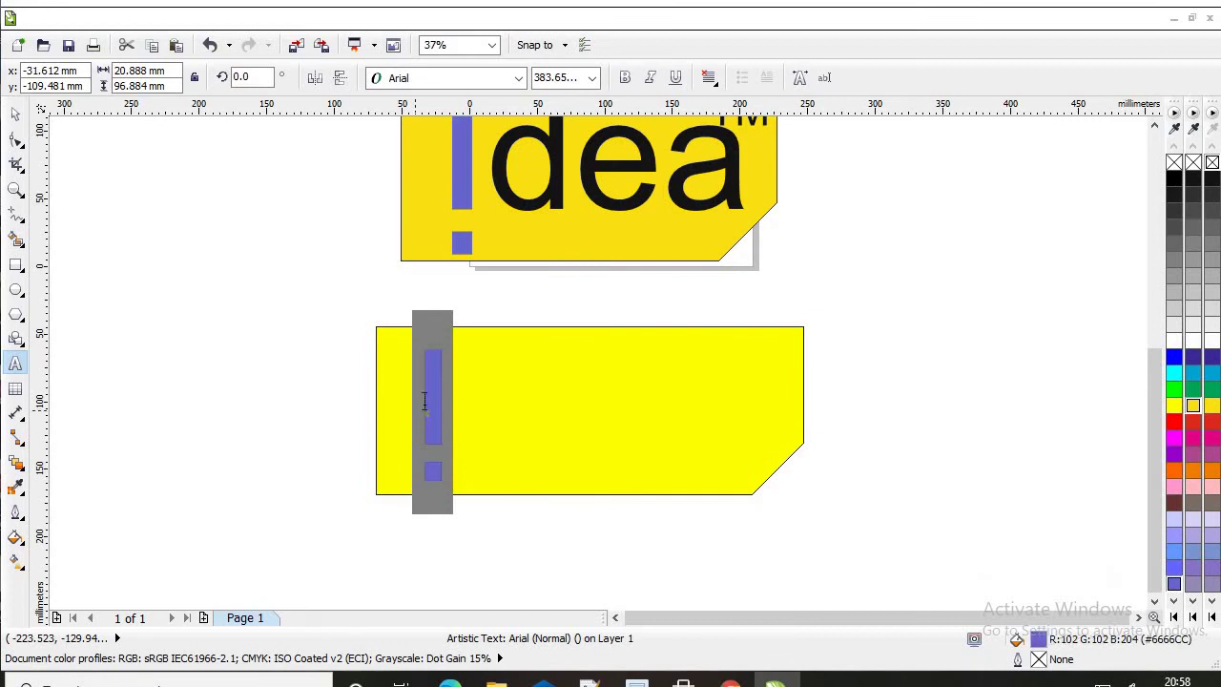
click(212, 322)
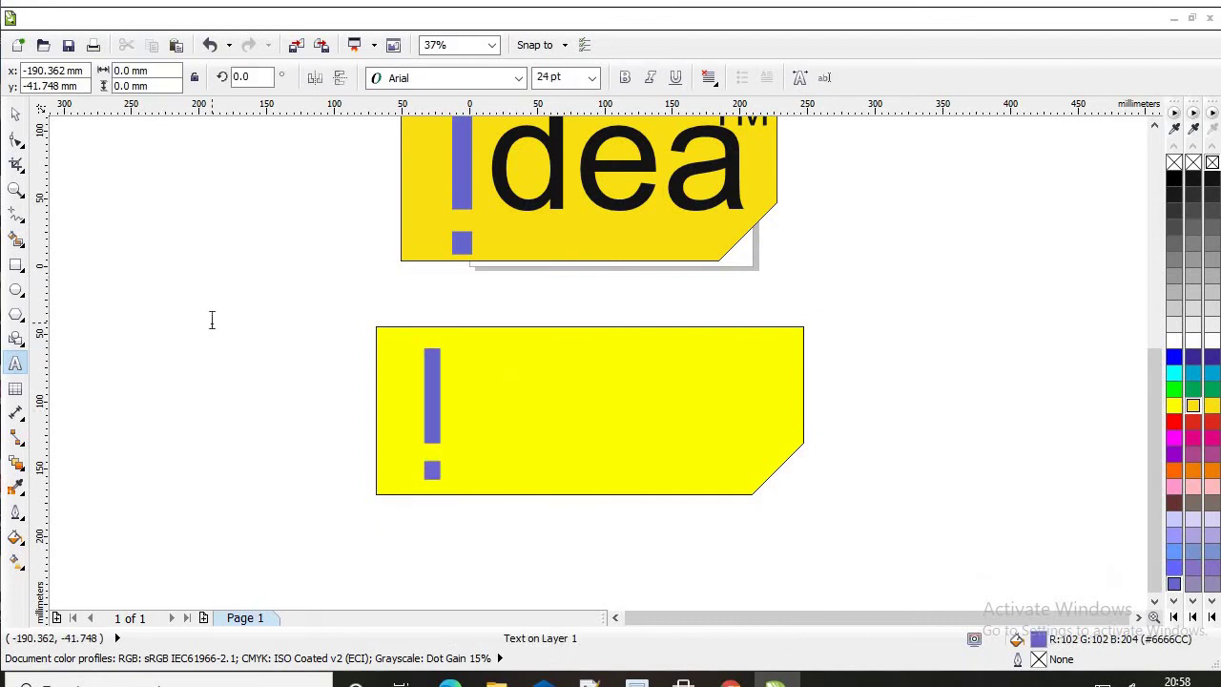
- Add black 'dea' text, enlarge it to about 304 pt, and place it beside the inverted i
click(181, 405)
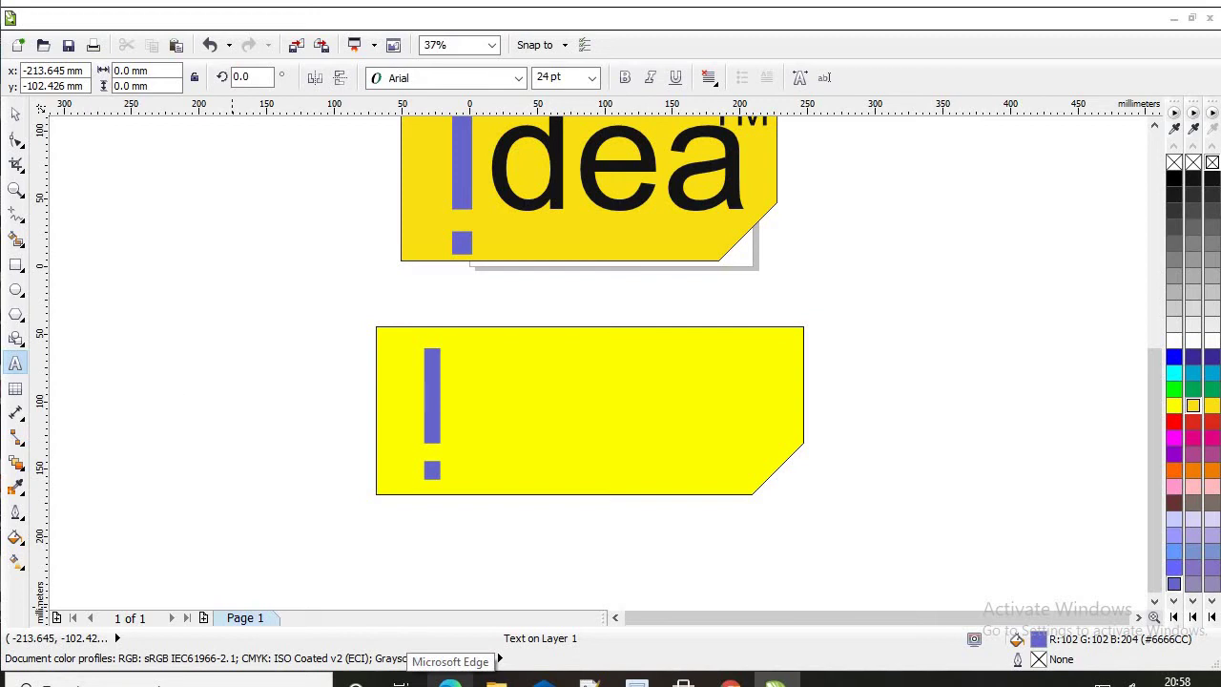
text(d)
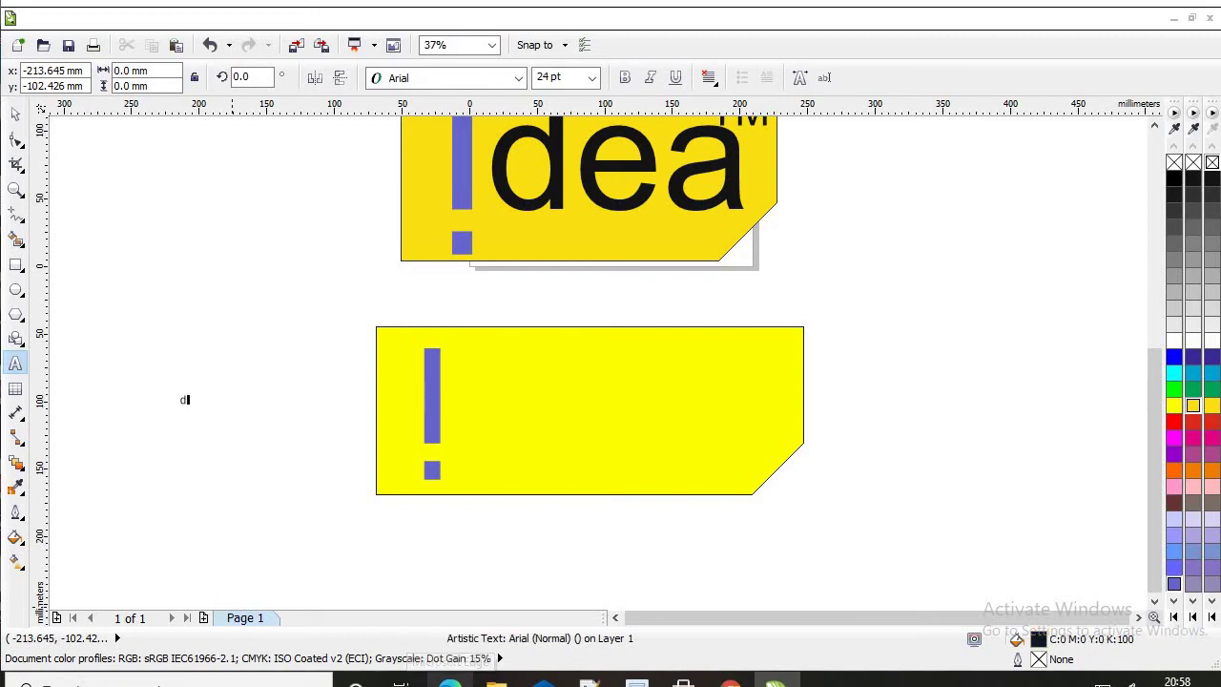
text(ea)
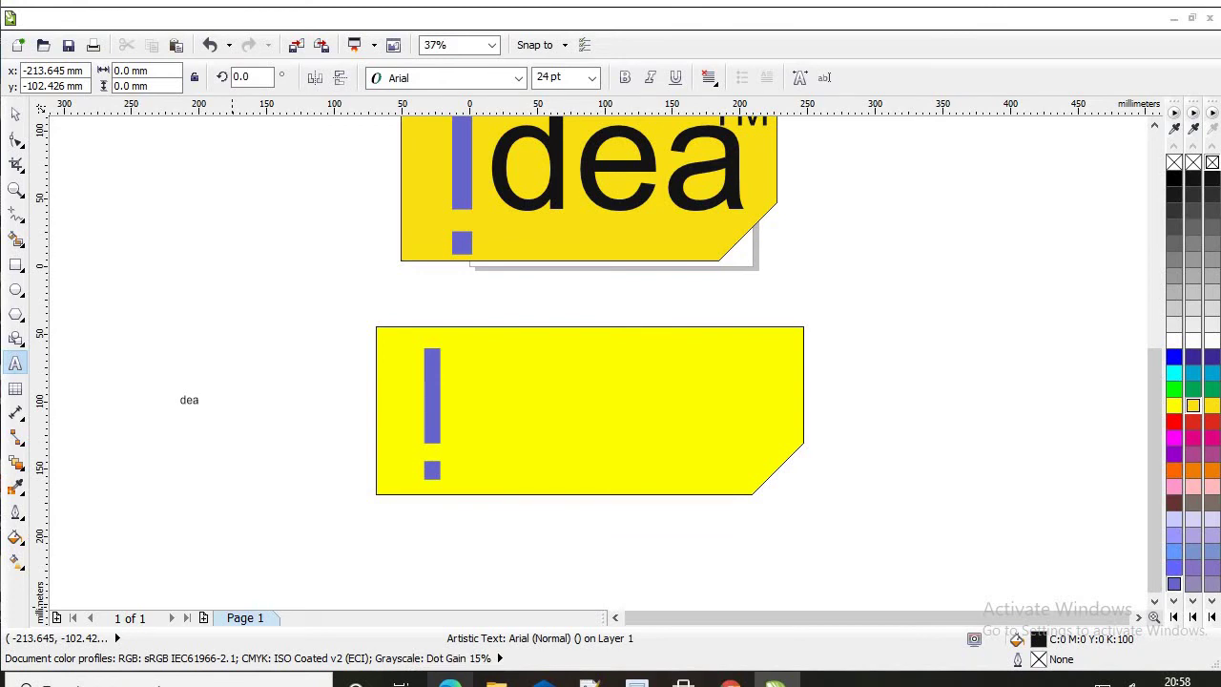
key(Escape)
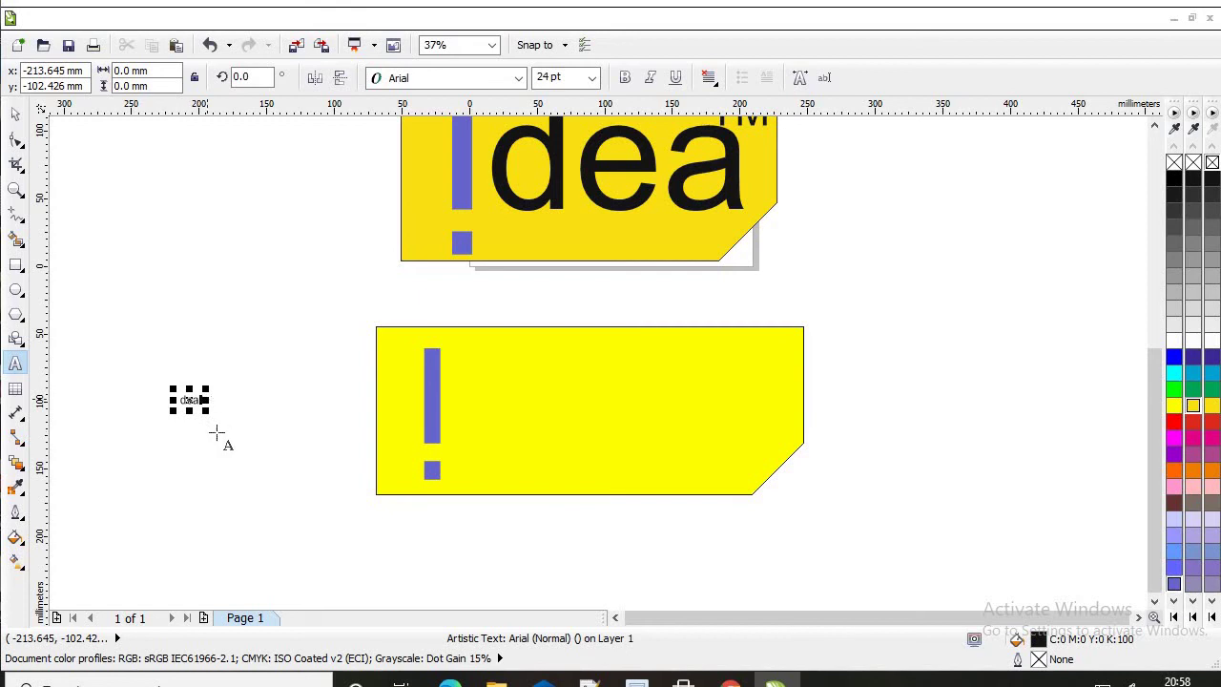
drag(207, 412, 459, 513)
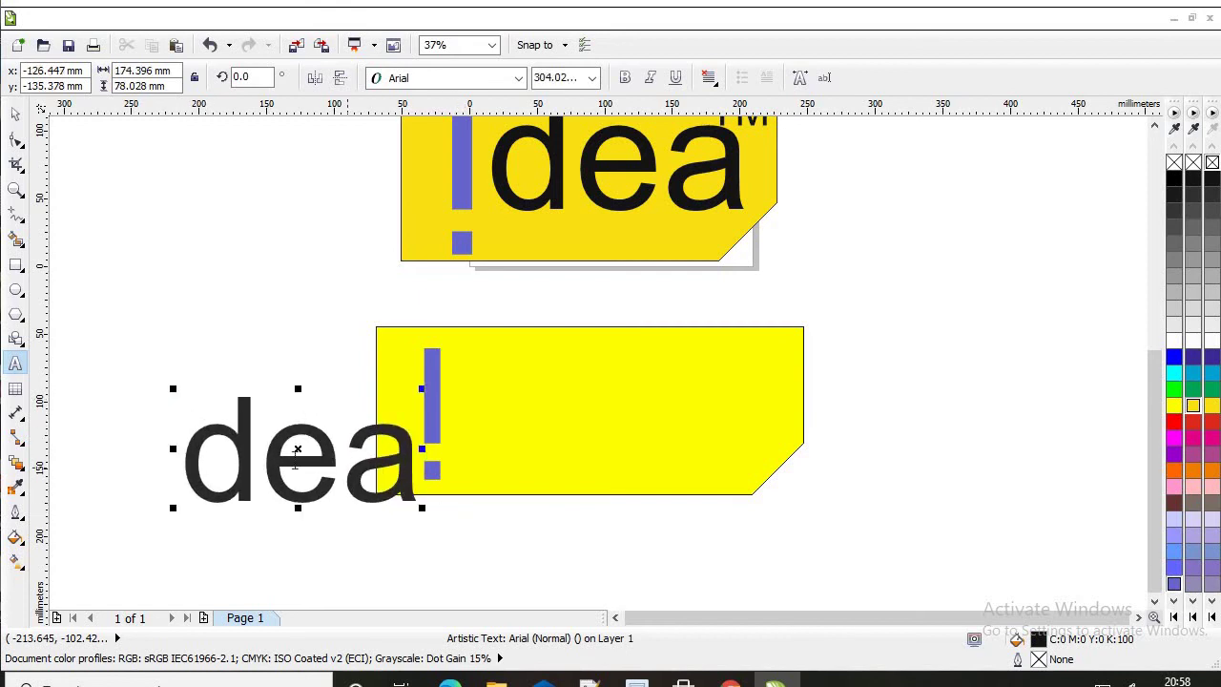
drag(297, 449, 603, 395)
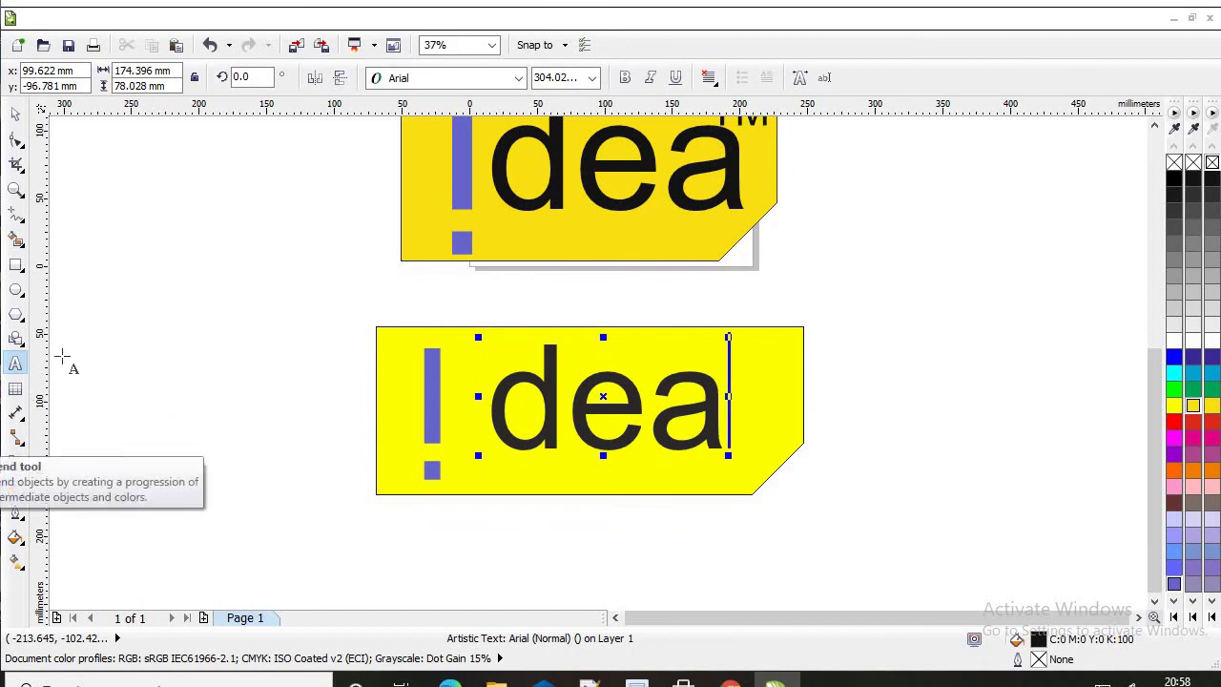
- Add a 65.8 pt 'TM' mark at the top-right corner above the 'dea' lettering
click(165, 373)
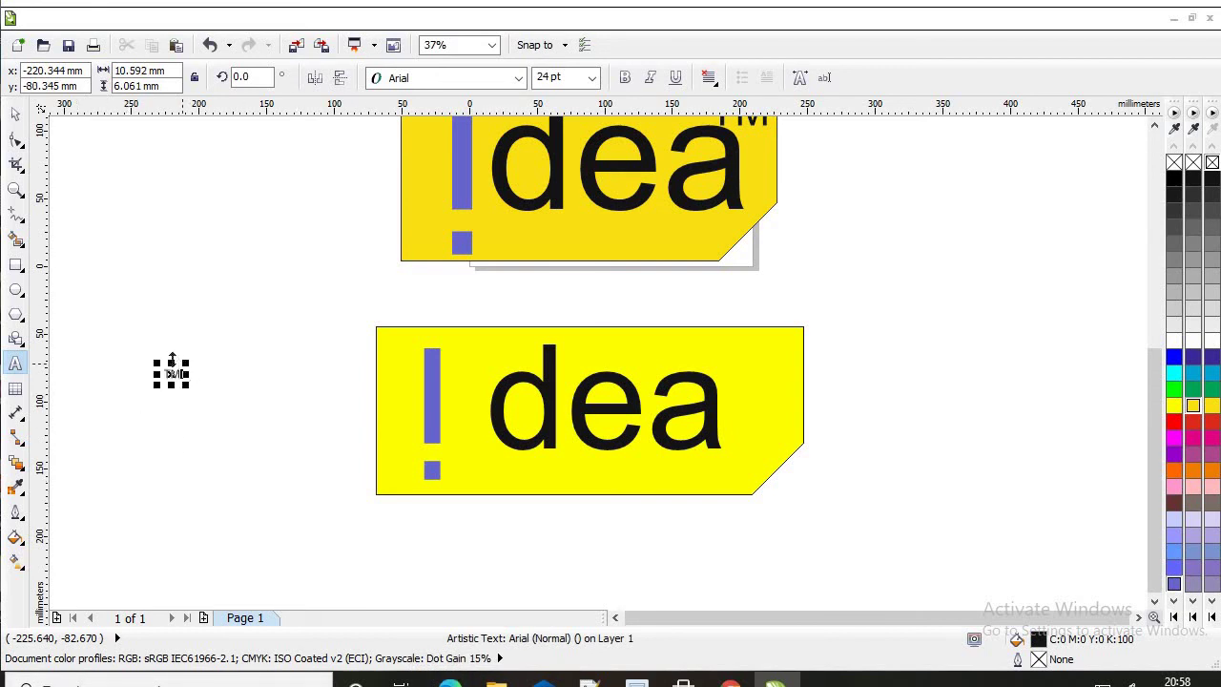
drag(188, 380, 213, 423)
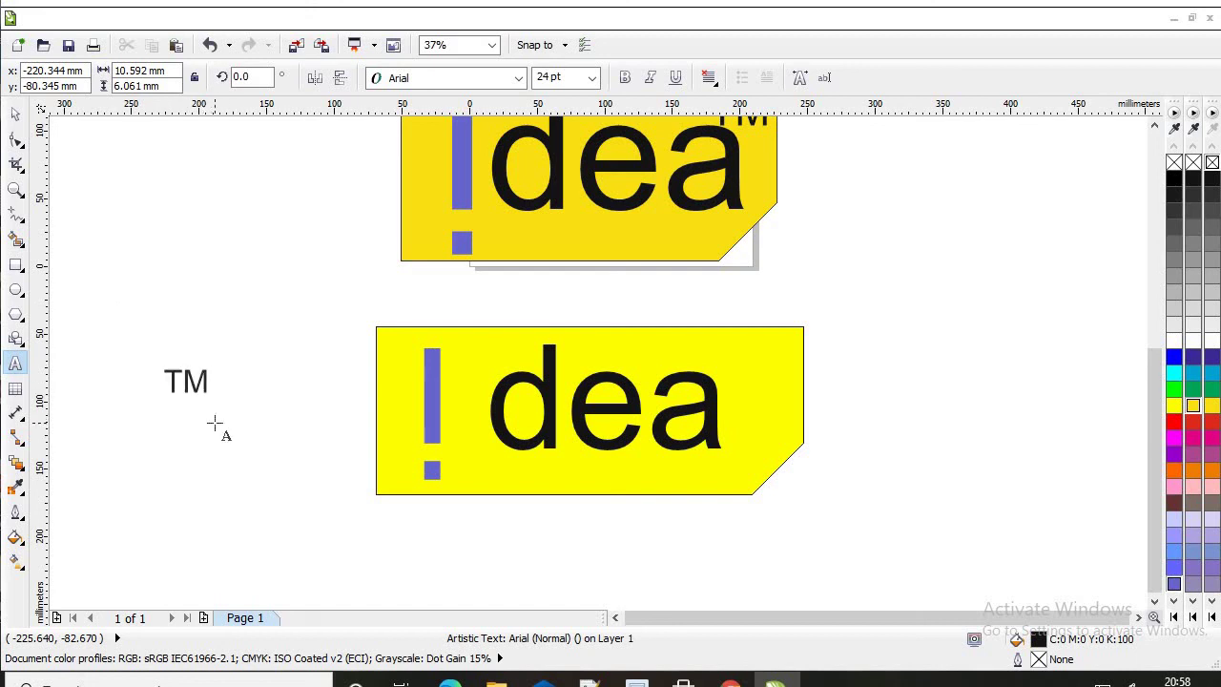
click(186, 381)
drag(188, 381, 736, 354)
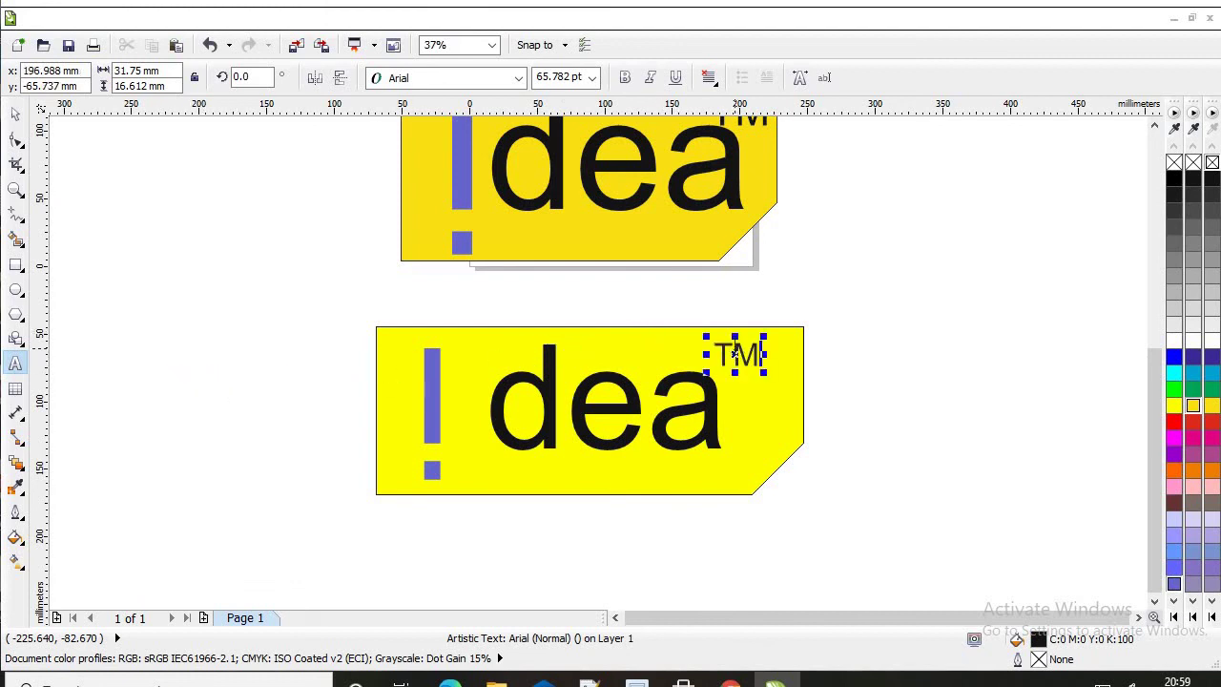